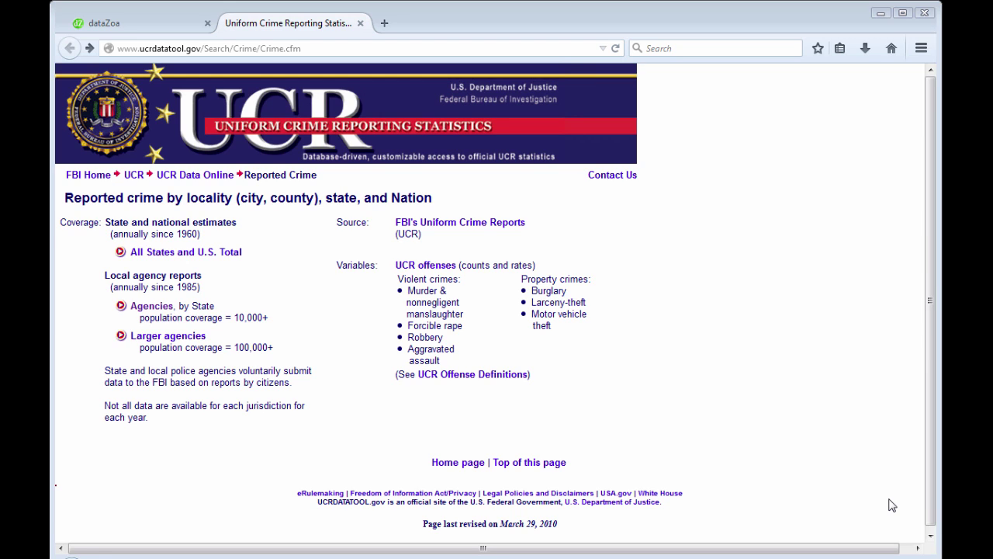
Choose the Single agency reported crime table for Arizona agencies
click(155, 309)
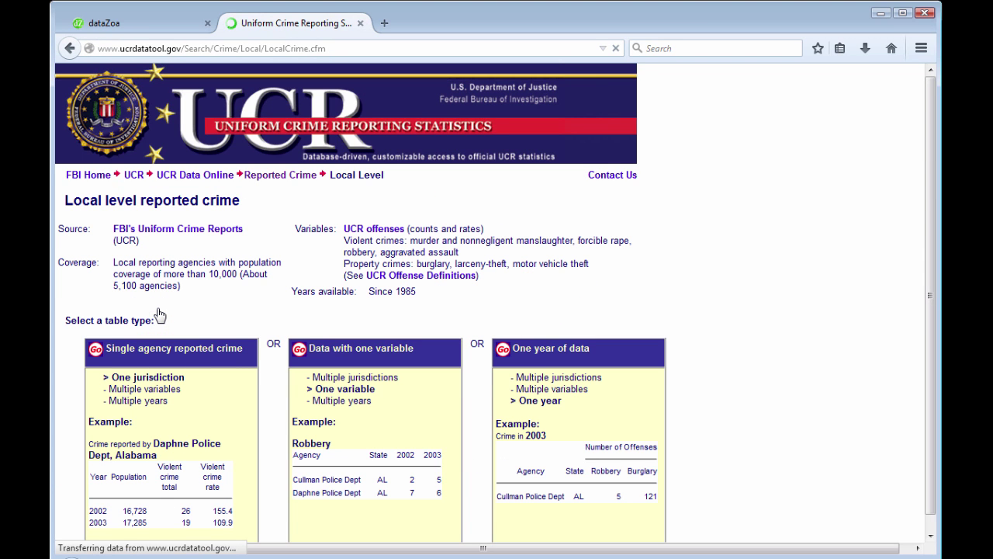
click(169, 351)
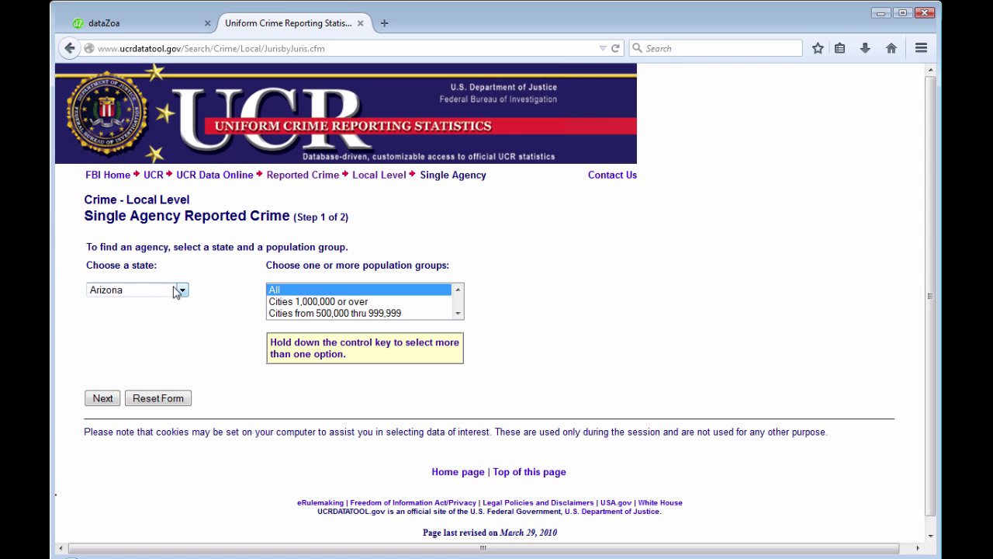
click(104, 399)
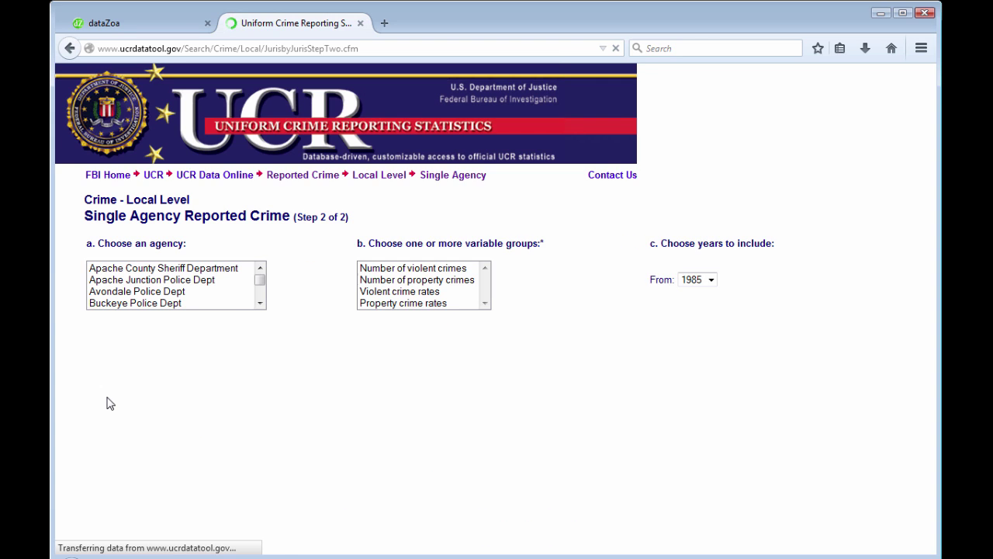
Select all four violent and property crime variable groups and Tucson Police Dept
click(419, 269)
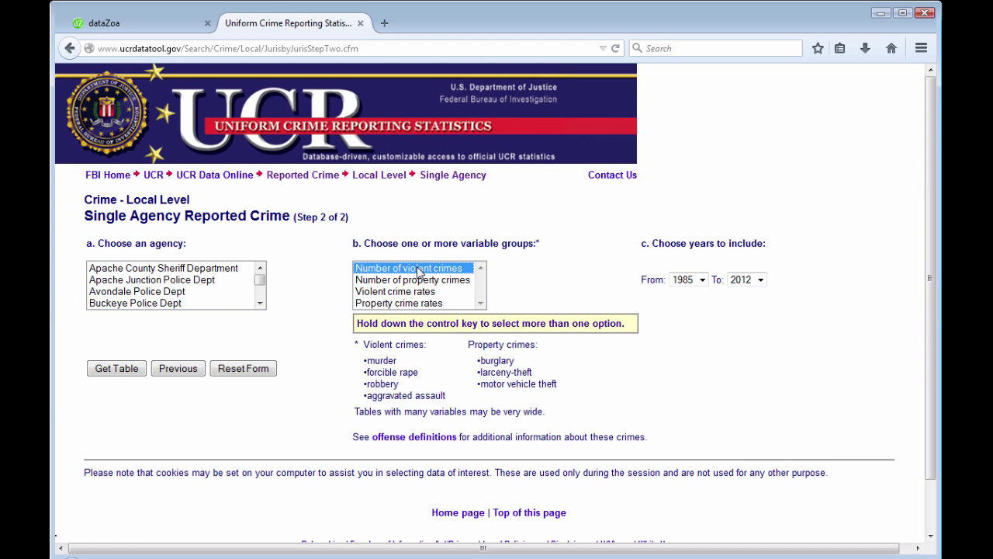
key(shift+Down)
key(shift+Down)
key(shift+Down)
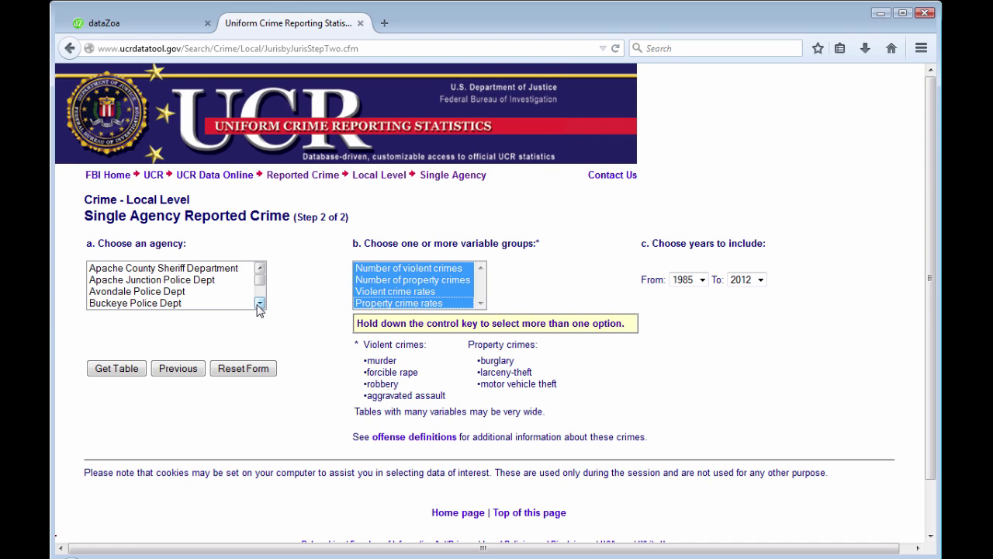
drag(260, 304, 260, 303)
click(167, 270)
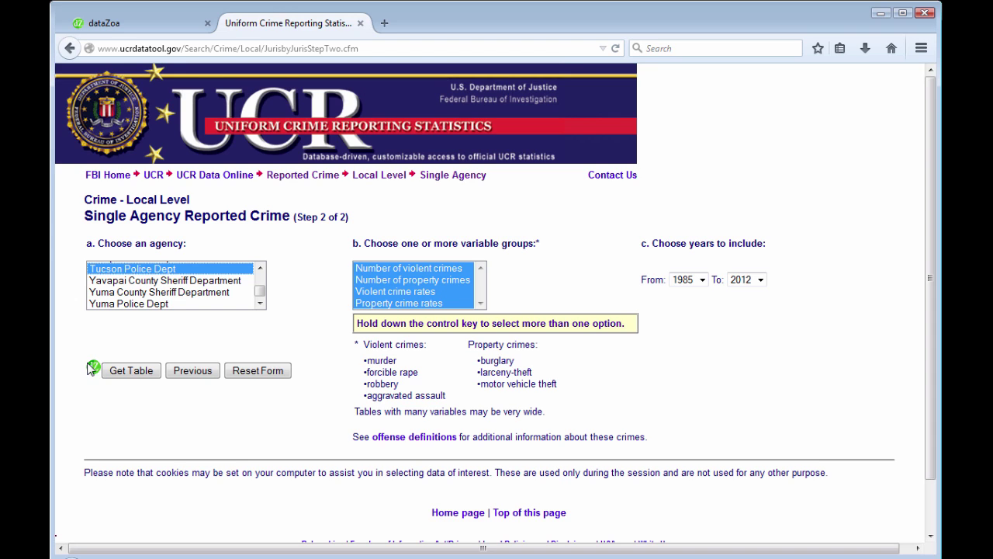
Drag the Tucson crime table's datalink into dataZoa, uploading 19 series
mouse_move(91, 366)
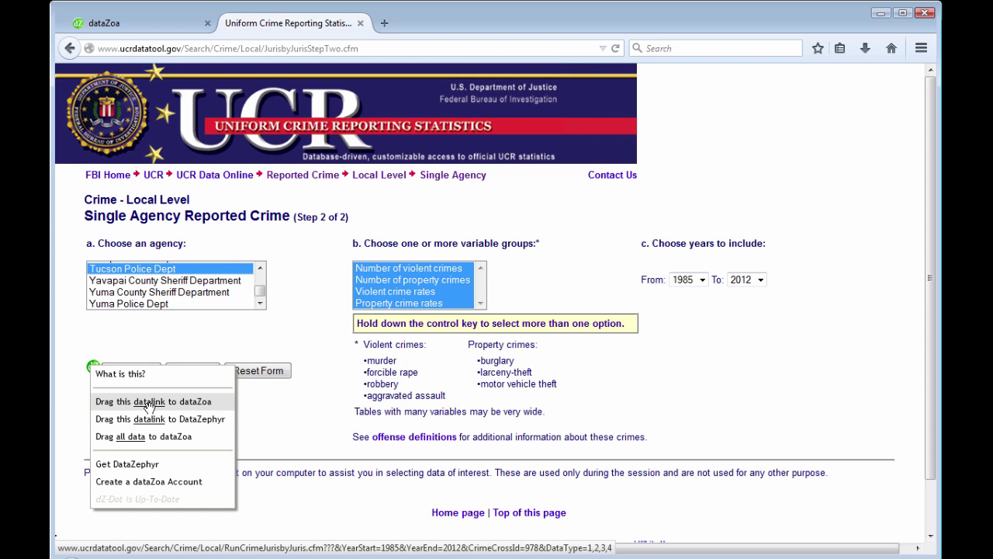
drag(148, 405, 641, 100)
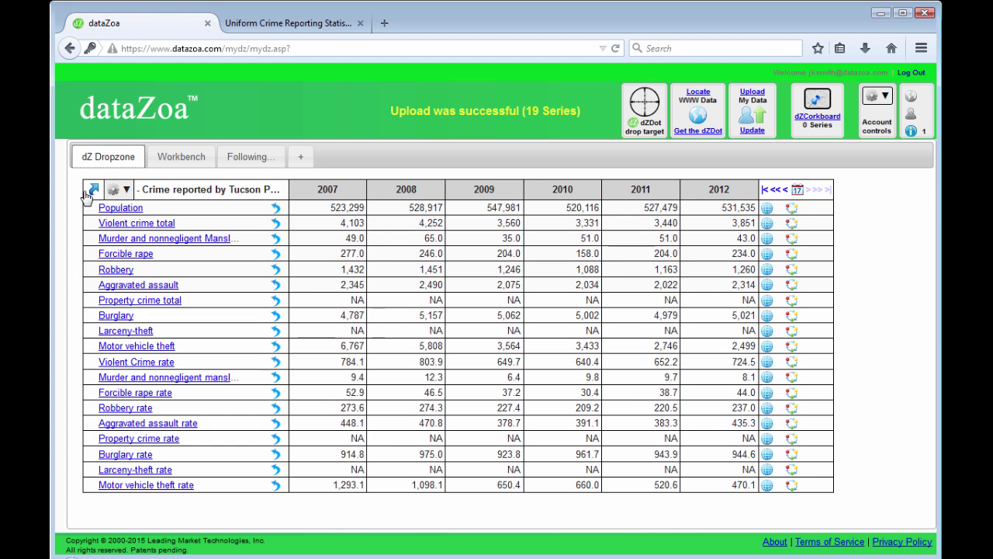
Drop the Tucson crime dataBlock onto the '+' tab to create Tab 1
mouse_move(93, 192)
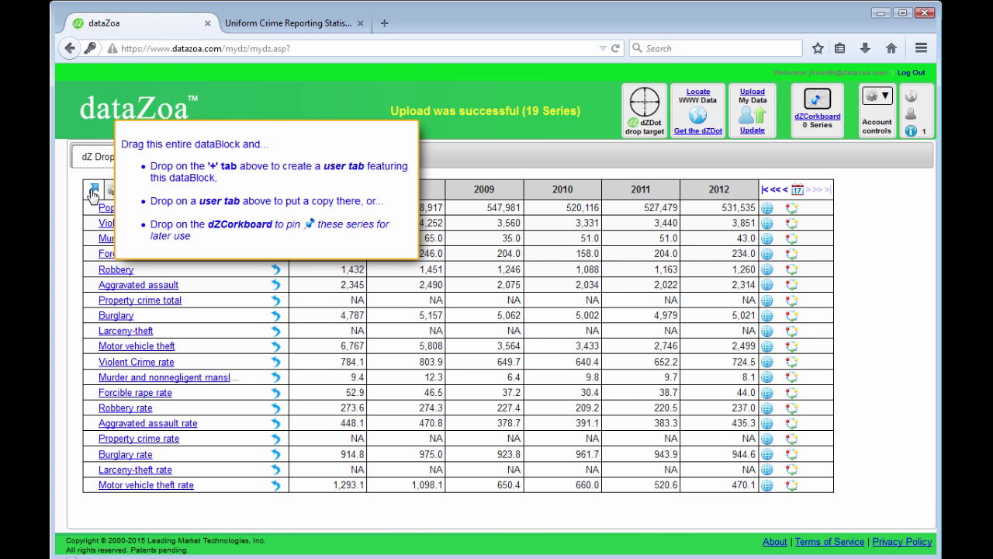
drag(92, 192, 295, 162)
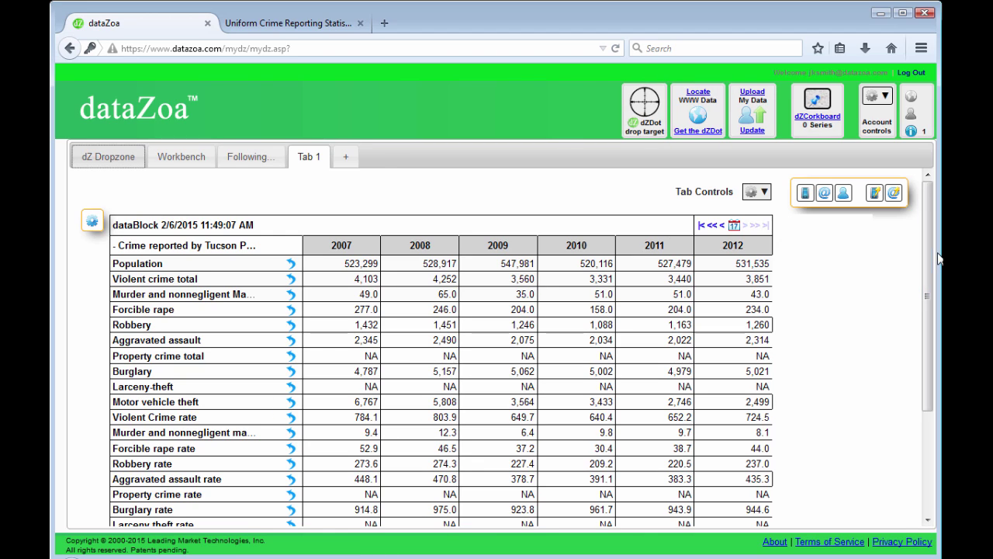
mouse_move(929, 249)
mouse_down()
mouse_move(937, 301)
mouse_move(938, 256)
mouse_up()
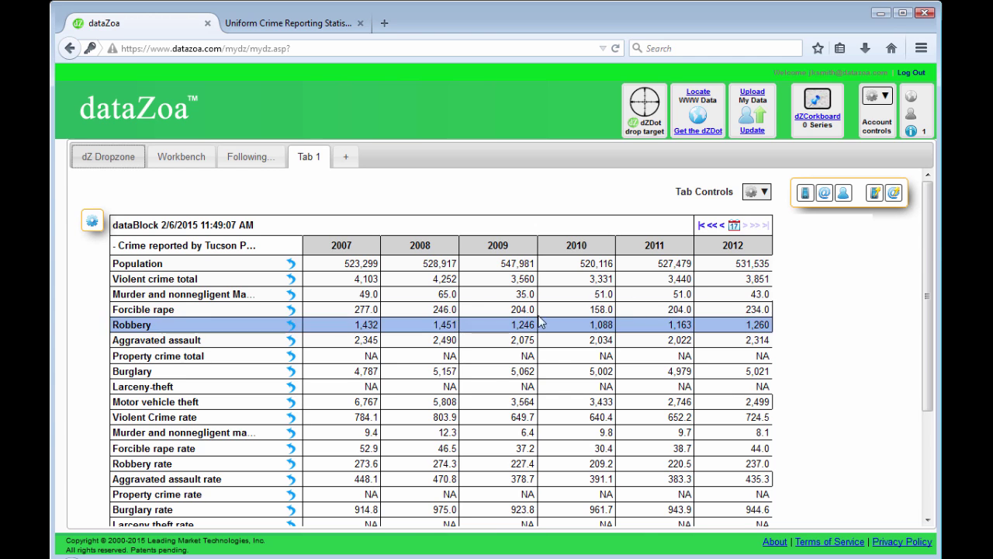
mouse_move(927, 228)
mouse_down()
mouse_move(936, 310)
mouse_move(930, 225)
mouse_up()
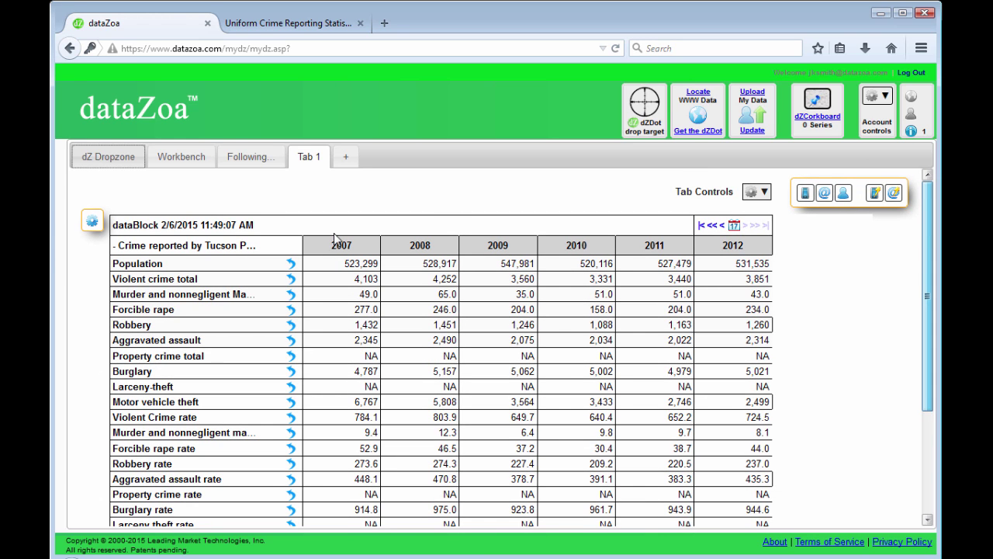
Create 'Burglaries per 1000 population' as v8/(v1/1000), test it, and add it to the dataBlock
click(92, 222)
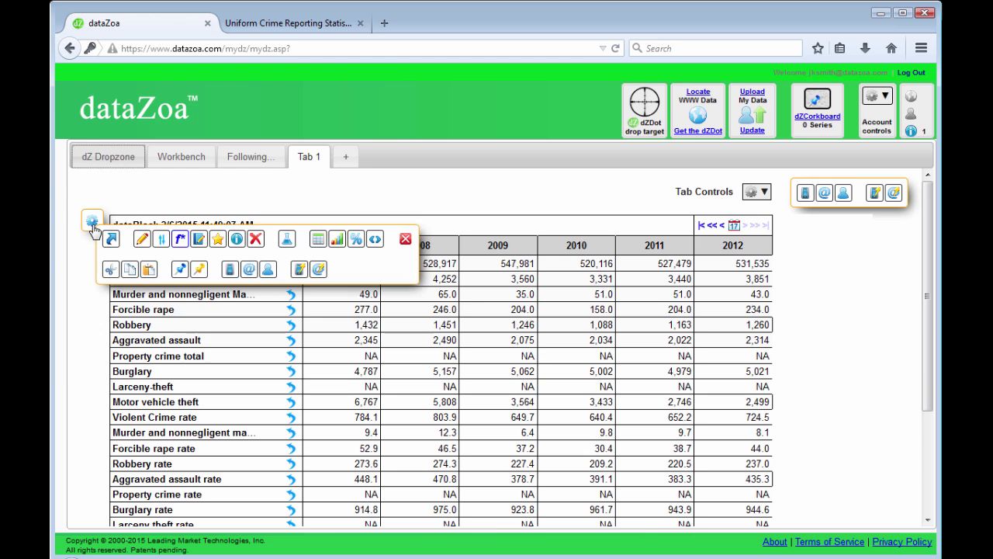
click(286, 242)
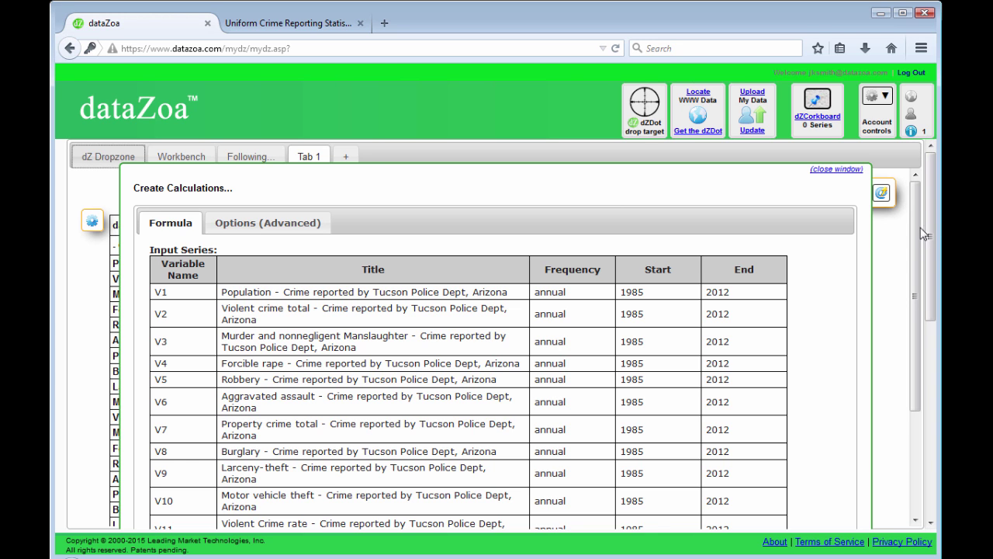
drag(928, 232, 938, 422)
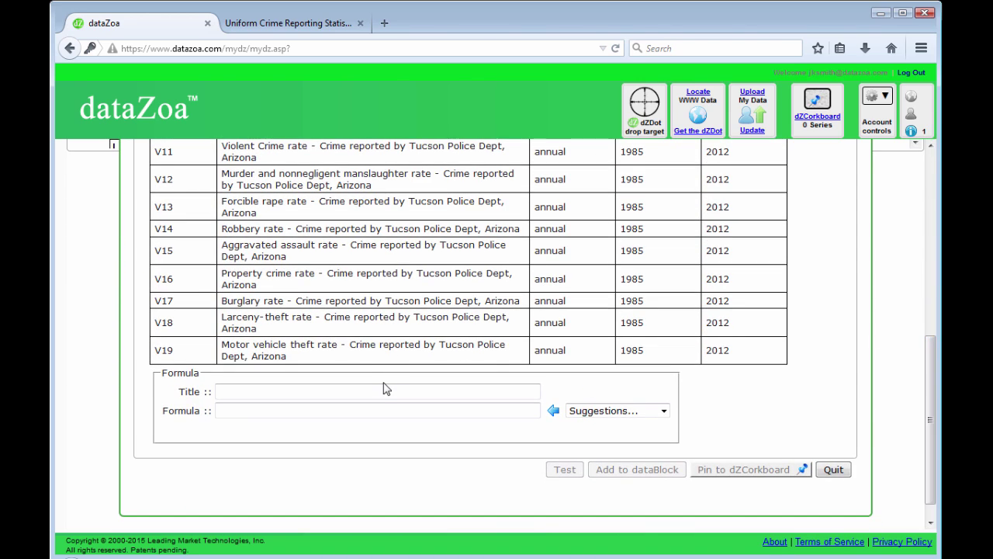
click(388, 389)
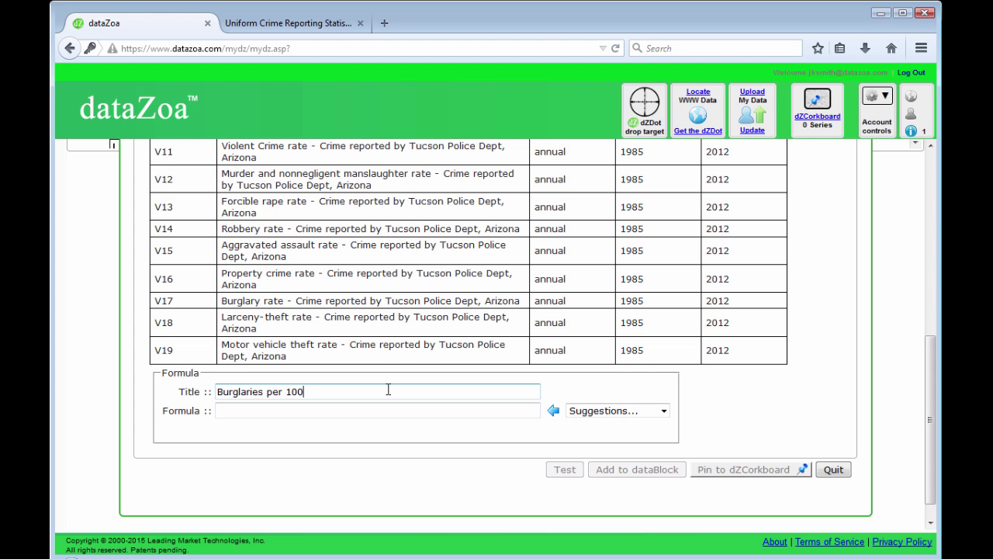
text(Burglaries per 1000 popularion)
key(BackSpace)
text(tion)
key(Tab)
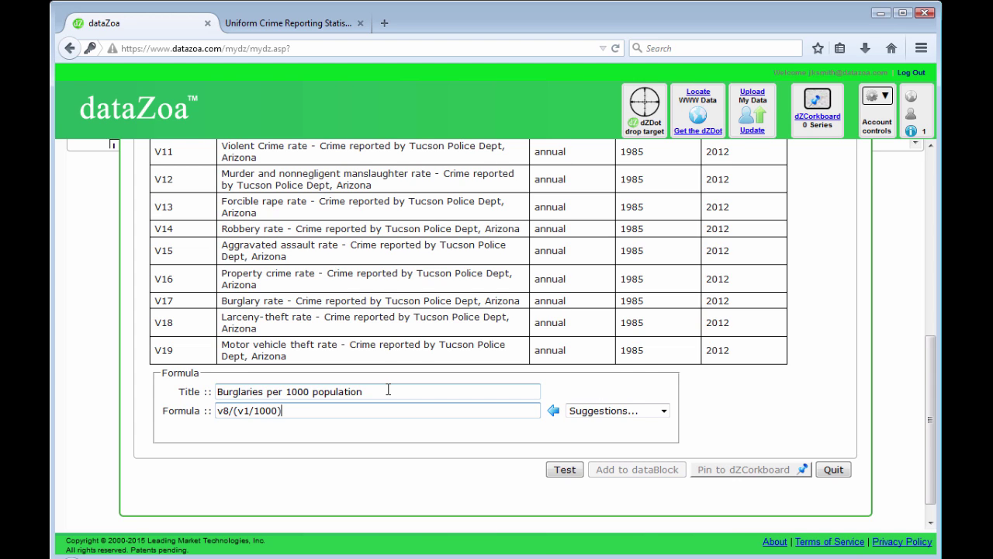
click(566, 470)
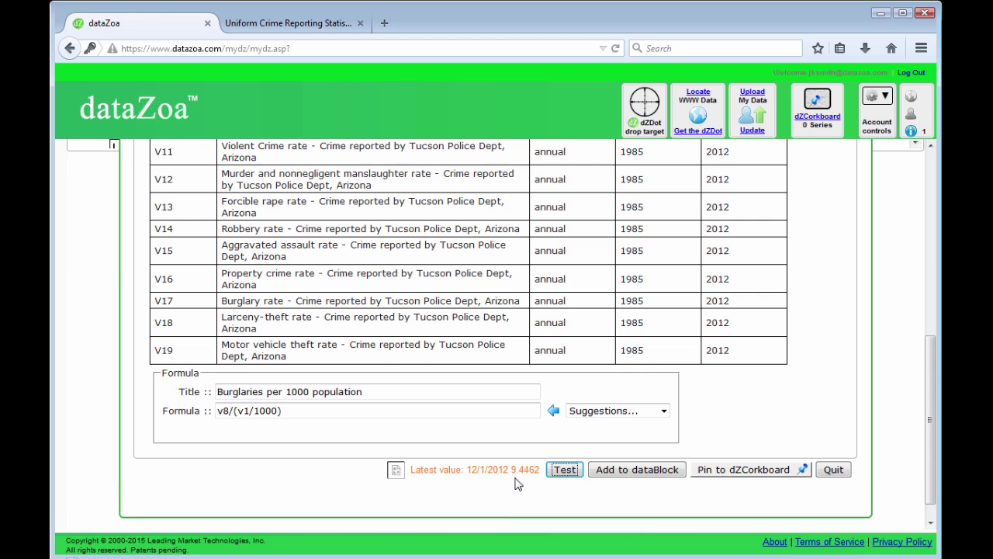
click(647, 470)
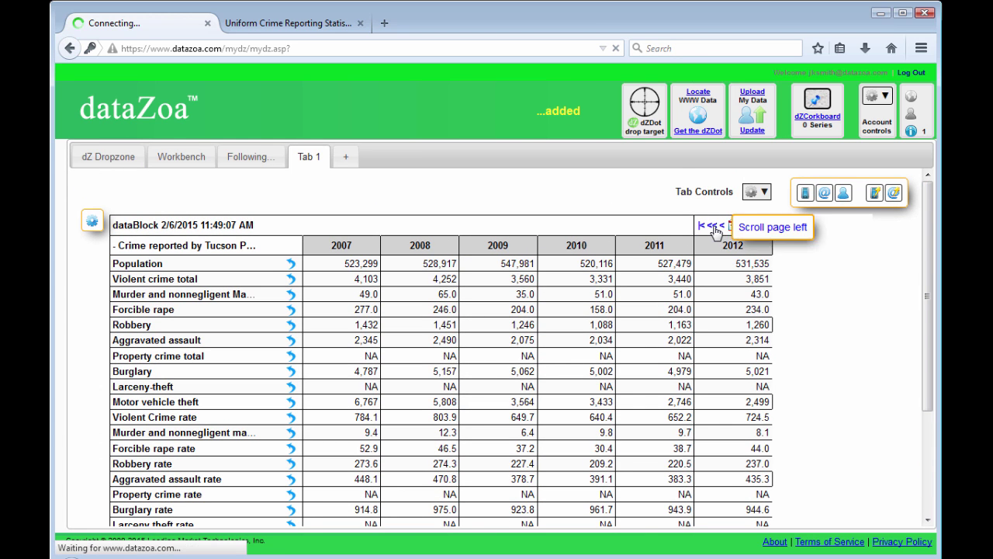
click(714, 226)
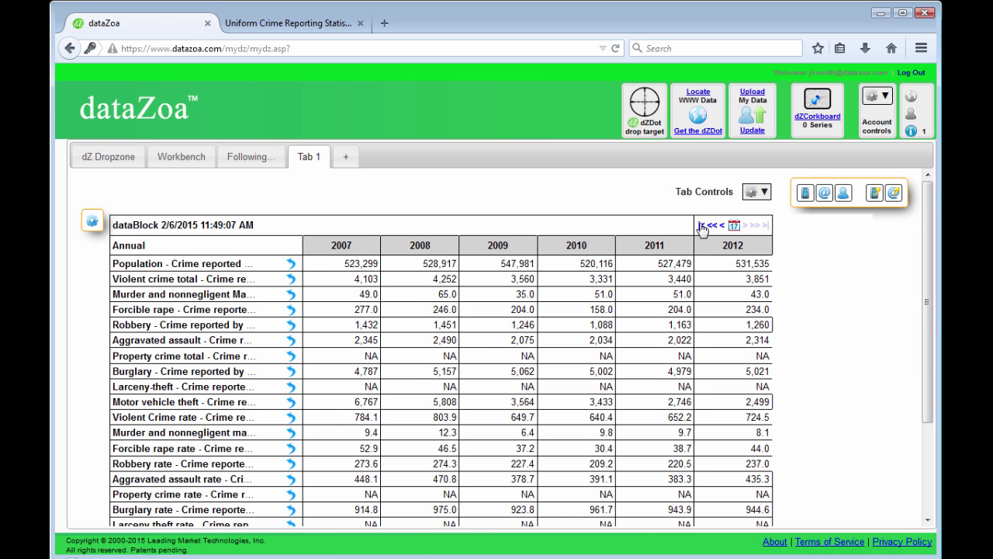
click(703, 226)
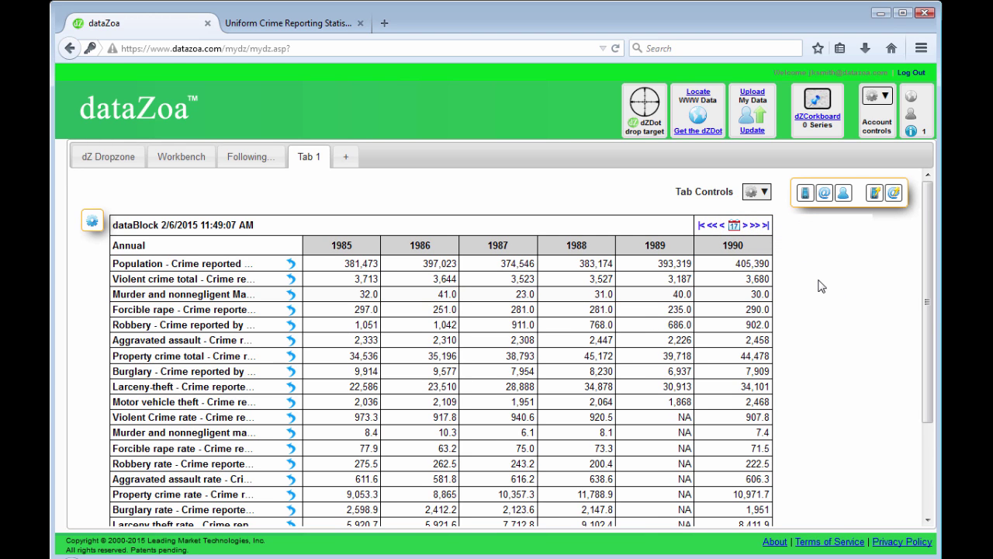
click(766, 226)
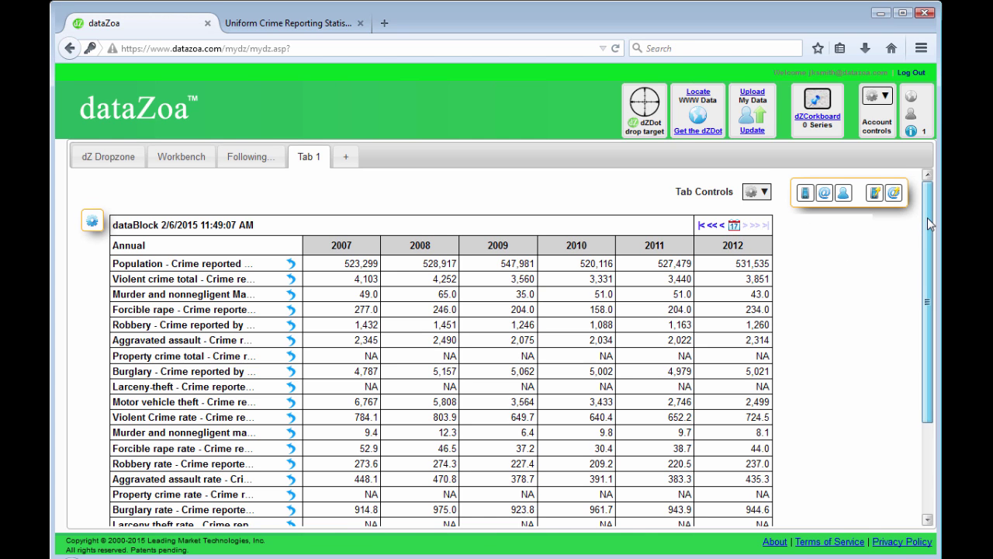
scroll(929, 224, down, 2)
scroll(930, 223, down, 1)
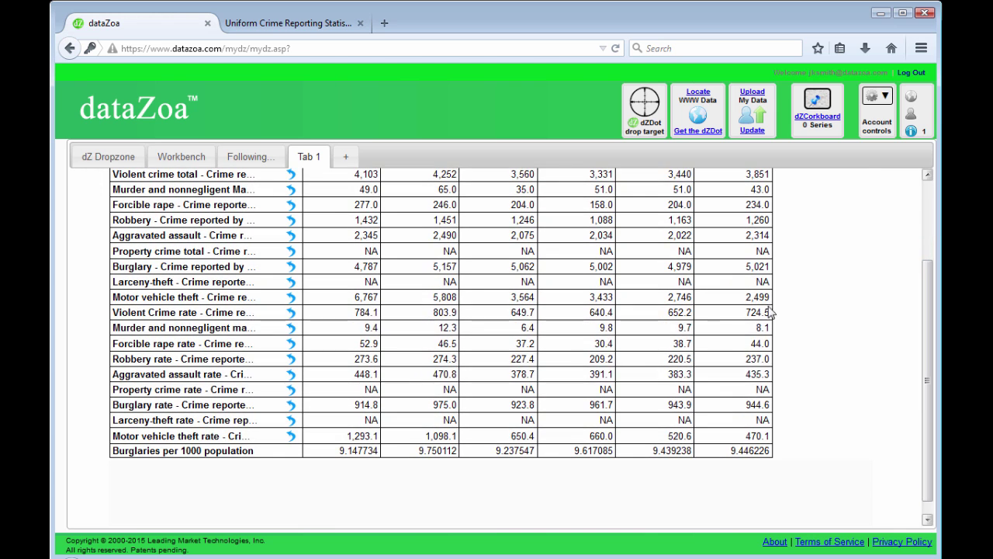
click(329, 453)
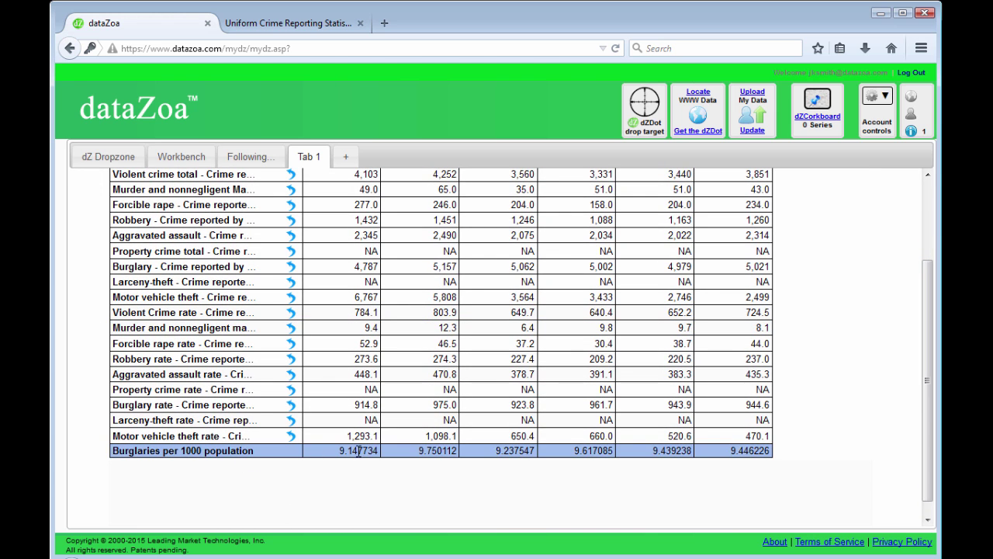
click(876, 454)
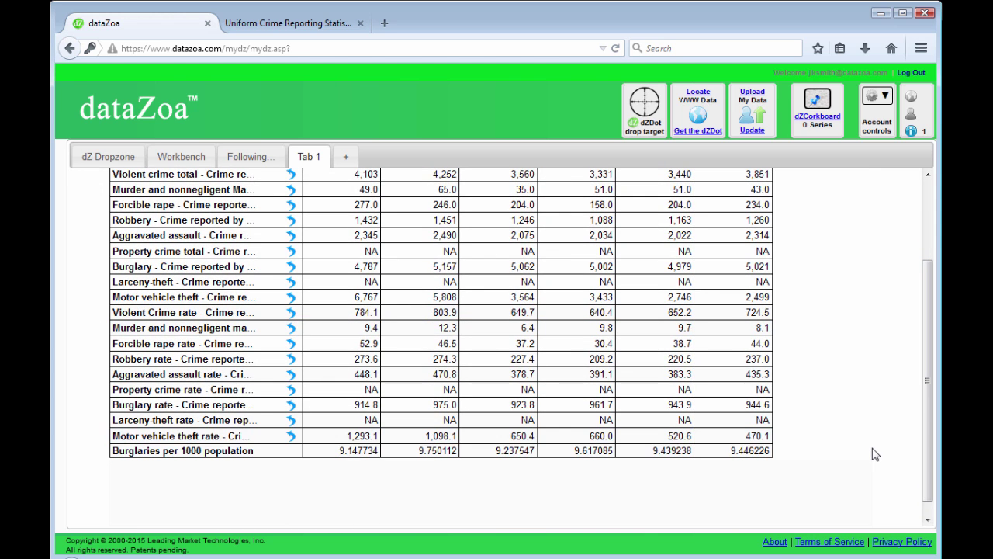
drag(925, 439, 930, 340)
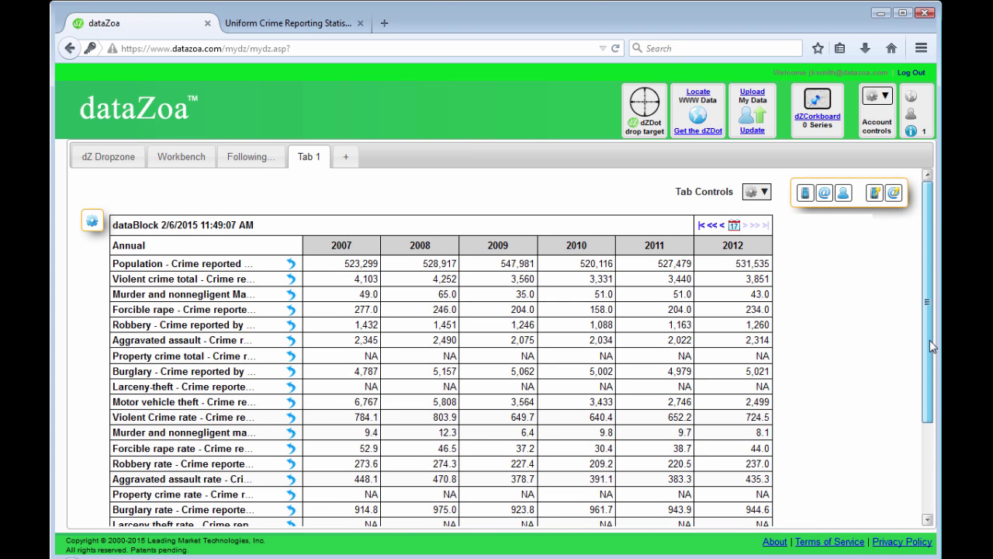
Start a new chart with Burglaries per 1000 population as its only series above the divider
click(91, 228)
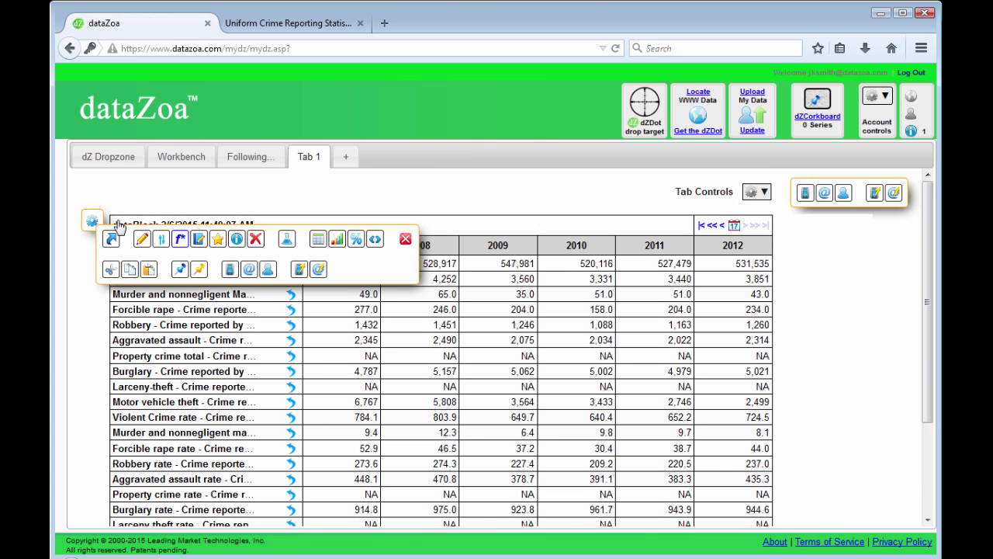
click(336, 240)
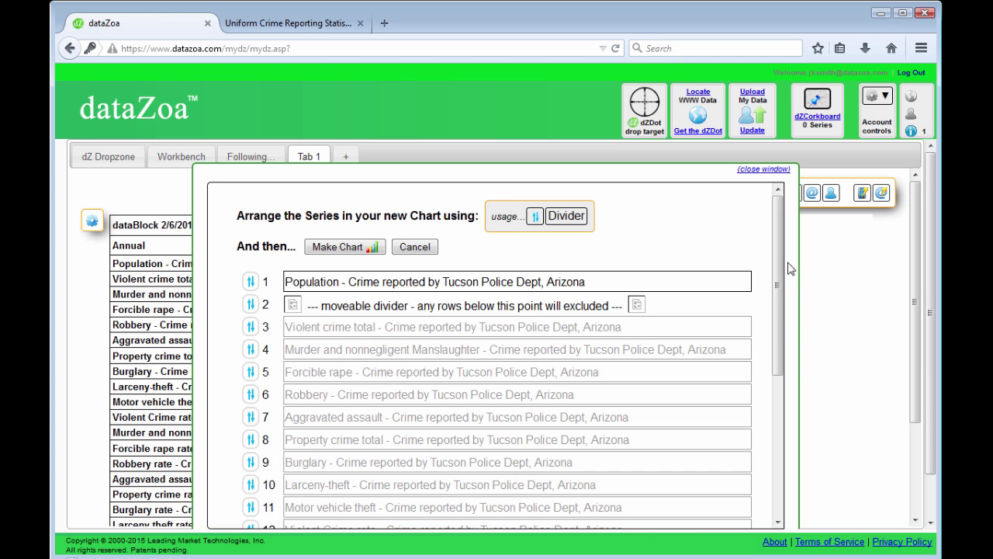
drag(780, 257, 783, 432)
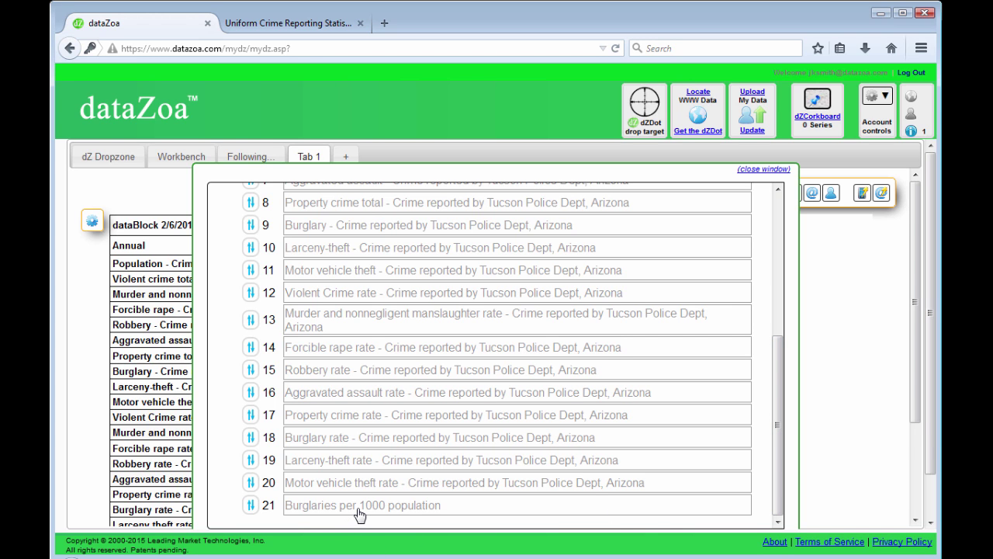
drag(360, 515, 357, 308)
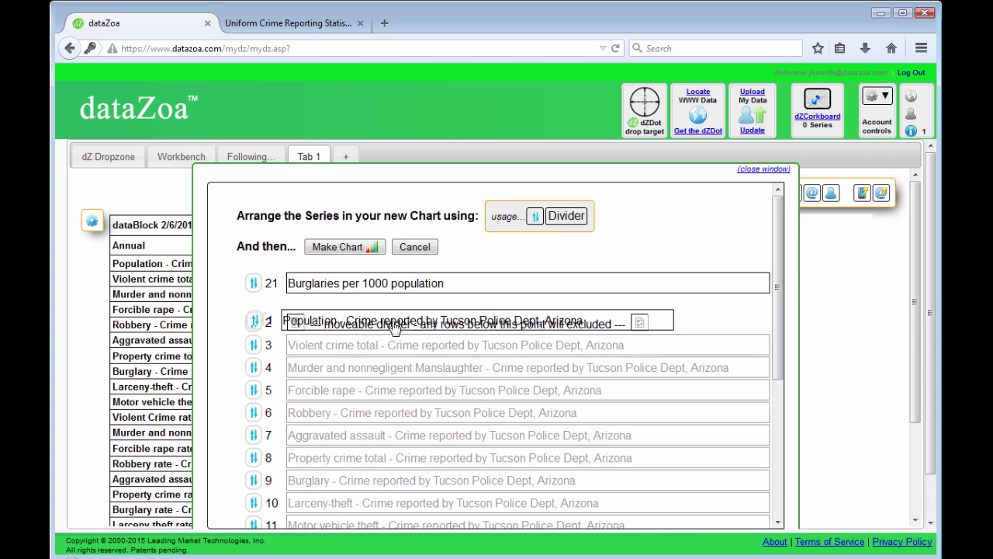
mouse_move(394, 329)
mouse_down()
mouse_move(395, 354)
mouse_move(396, 336)
mouse_up()
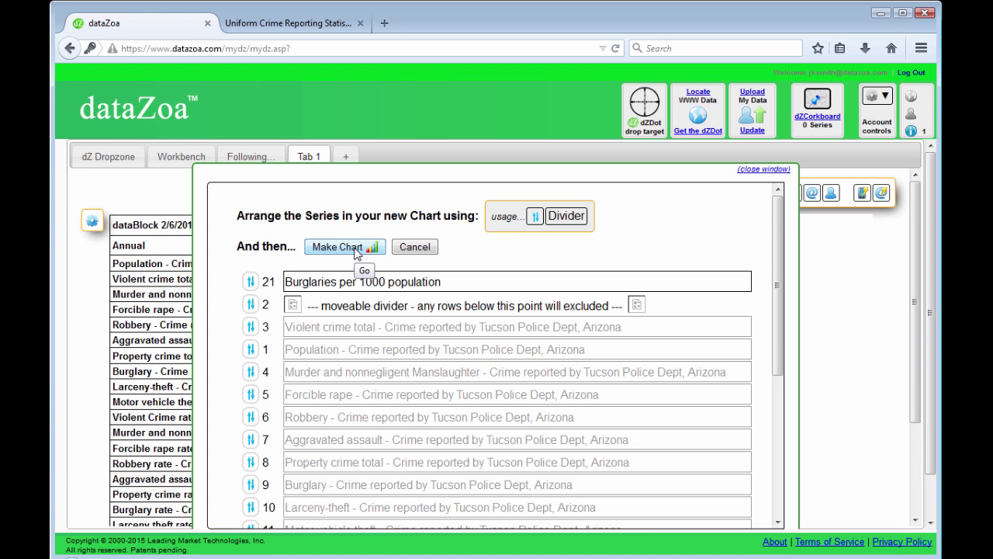
Make the Burglaries per 1000 population line chart (1984–2012) and add it beneath the dataBlock
click(346, 247)
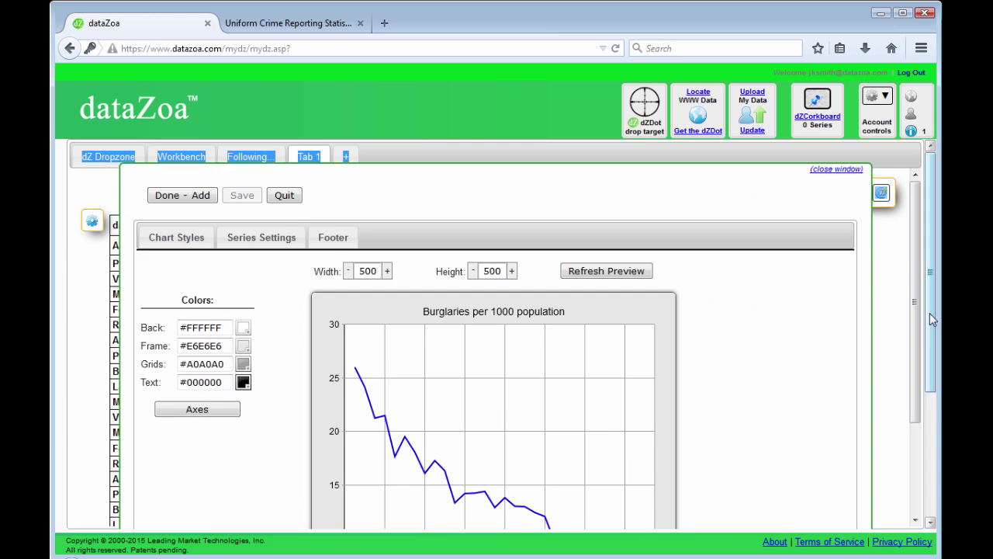
scroll(935, 355, down, 1)
drag(935, 355, 931, 307)
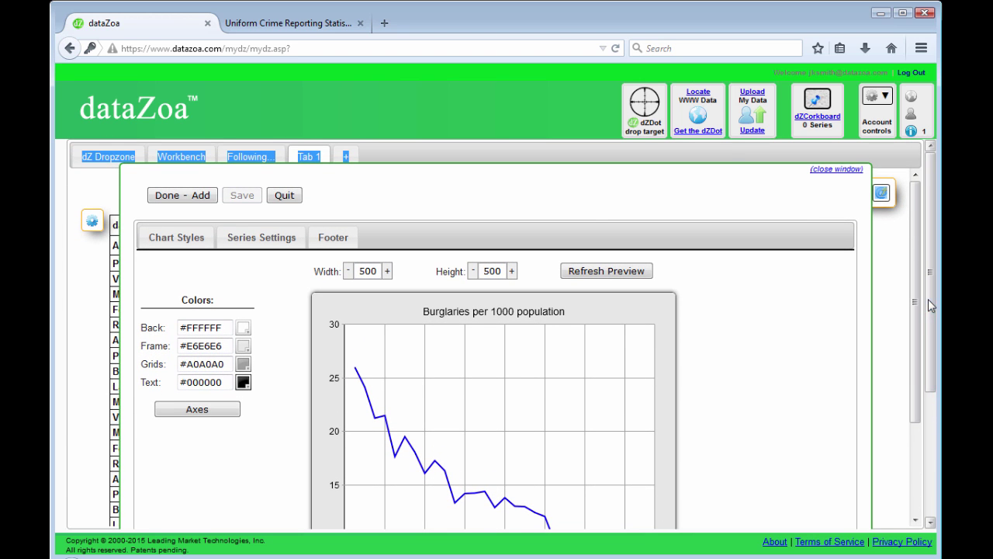
click(184, 197)
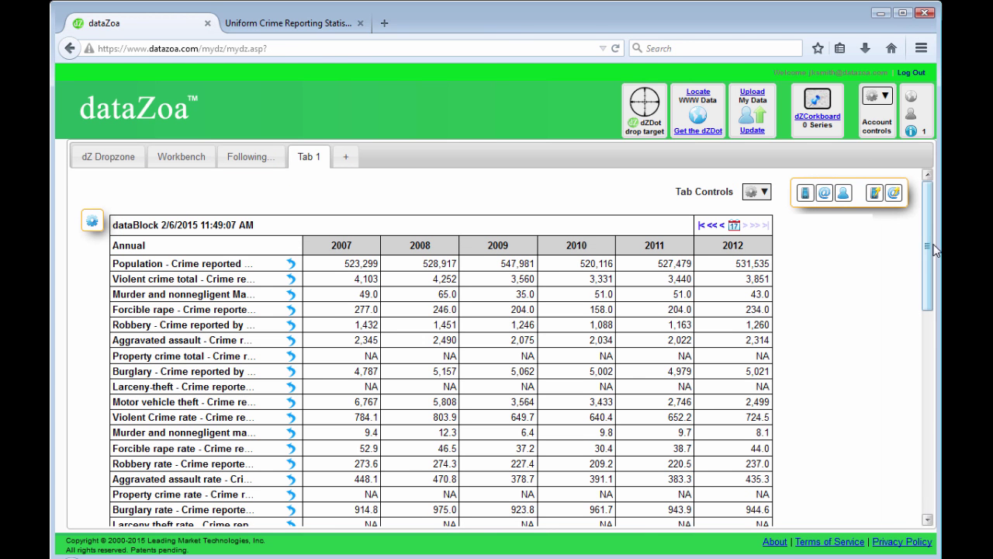
drag(927, 238, 930, 438)
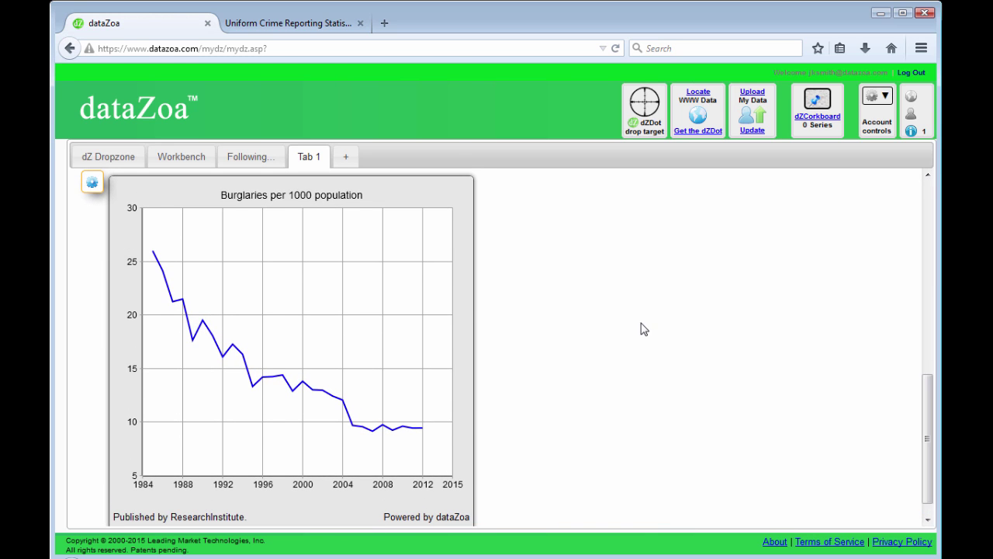
Text the Burglaries chart to the recipient's phone number
click(91, 185)
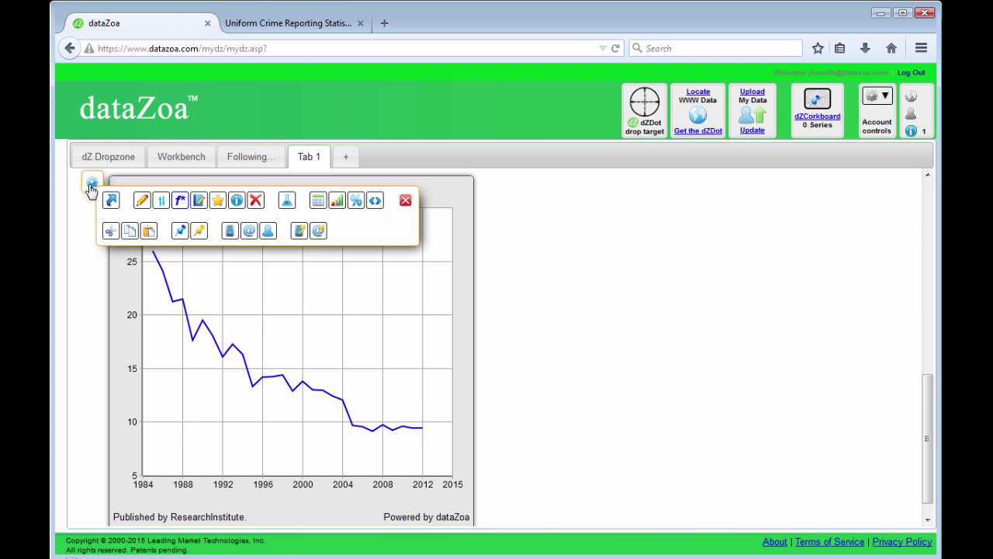
click(230, 231)
click(303, 215)
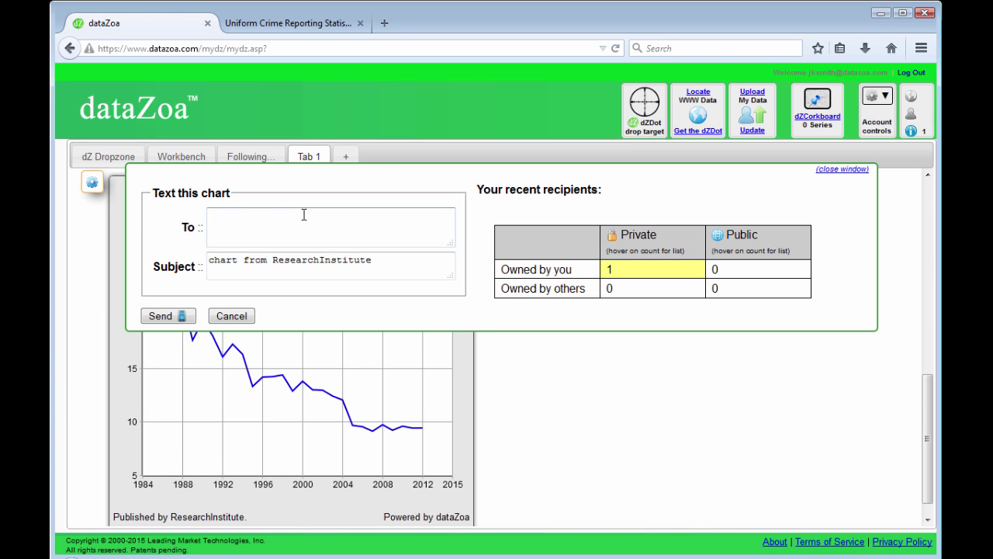
click(180, 315)
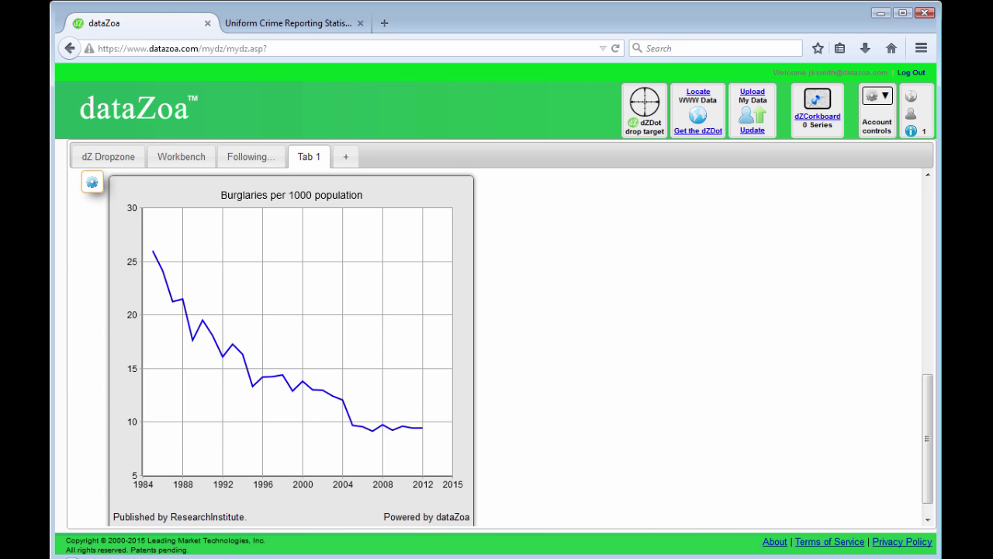
drag(928, 438, 887, 236)
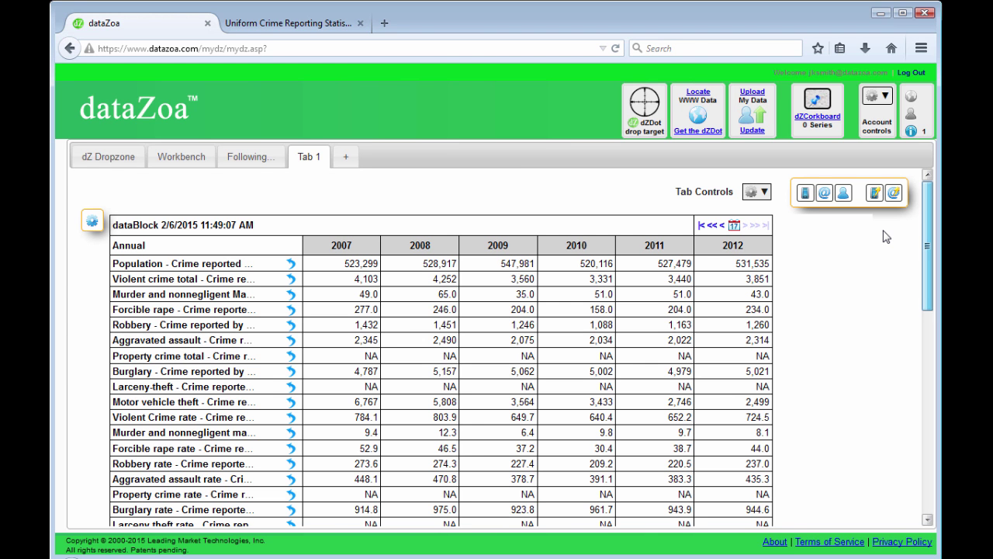